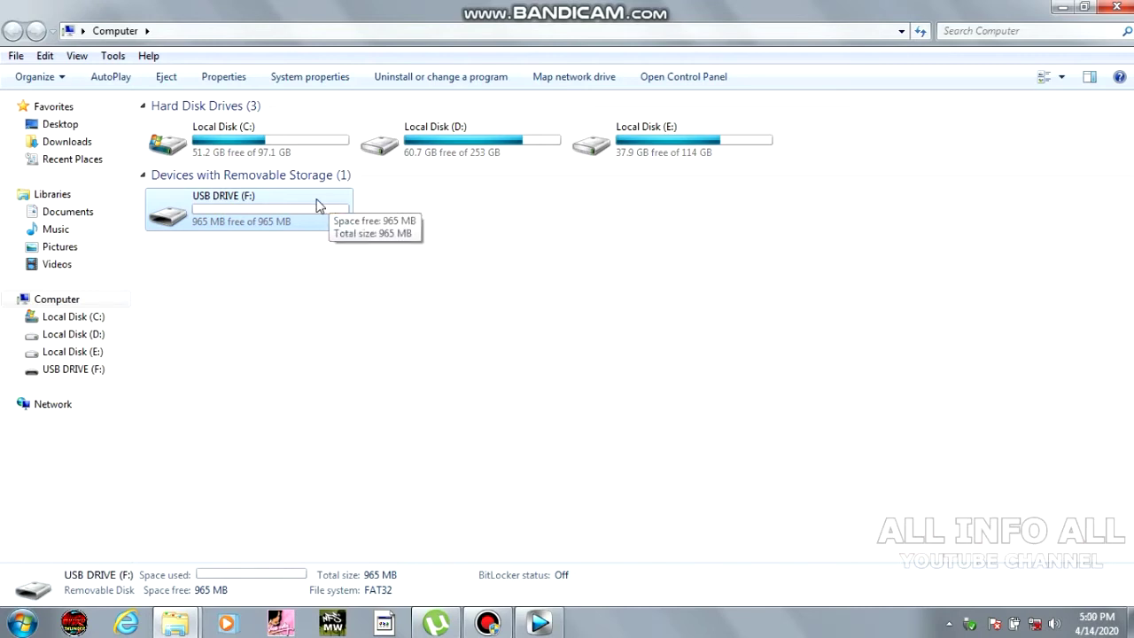
Start BitLocker encryption on USB DRIVE (F:) from its context menu.
{"action": "right_click", "coordinate": [320, 205]}
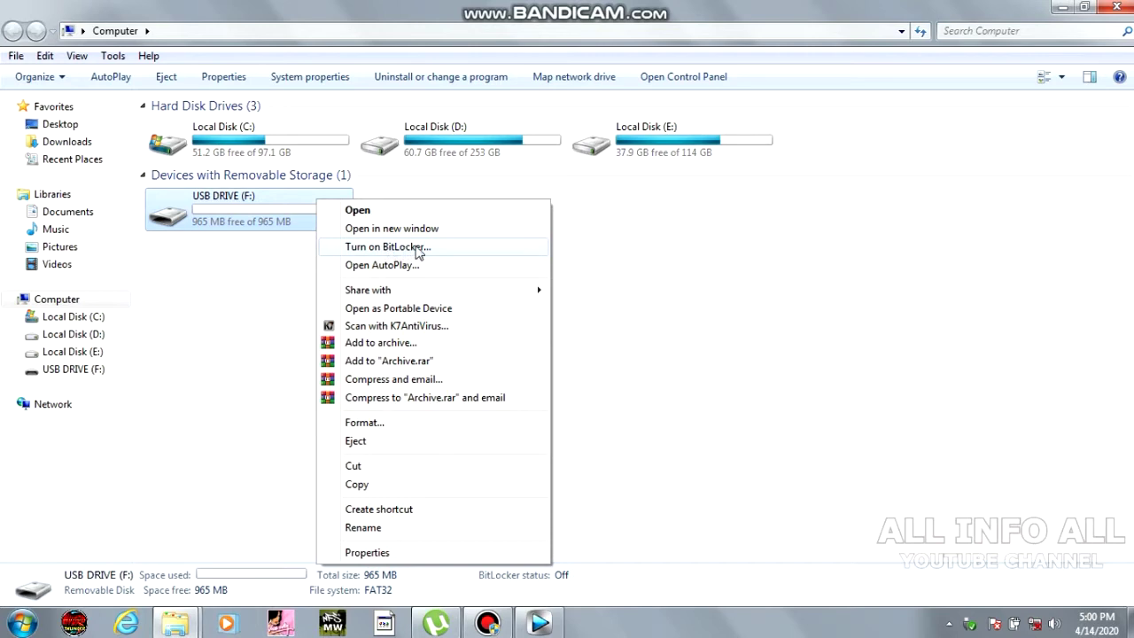
{"action": "left_click", "coordinate": [417, 247]}
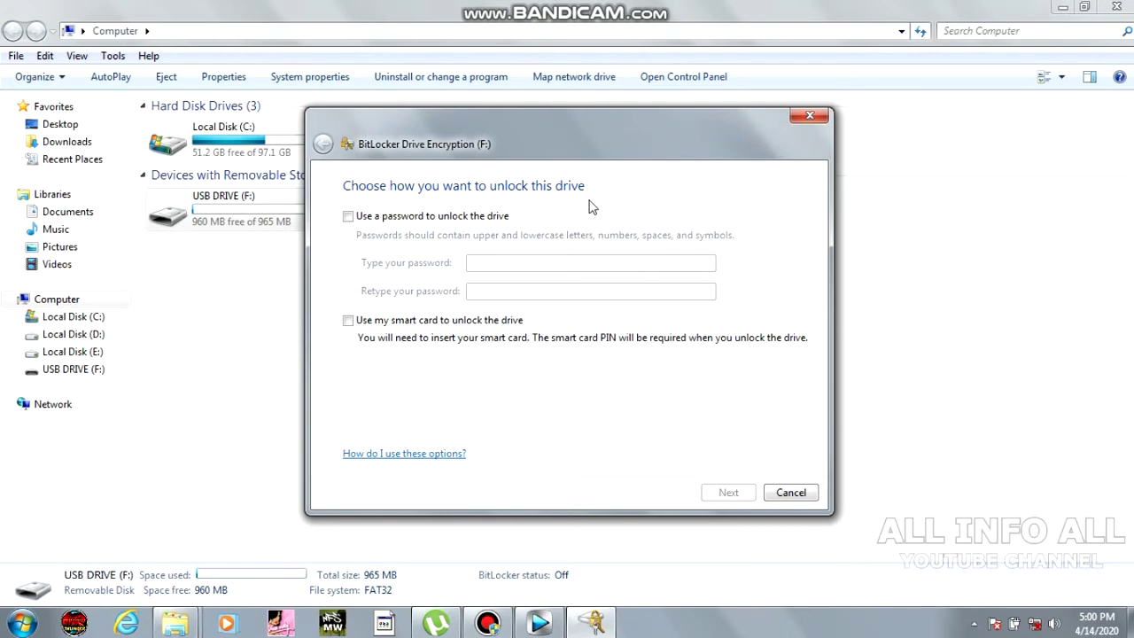
Choose password unlocking for drive F:, enter and confirm the password, and continue.
{"action": "left_click", "coordinate": [349, 219]}
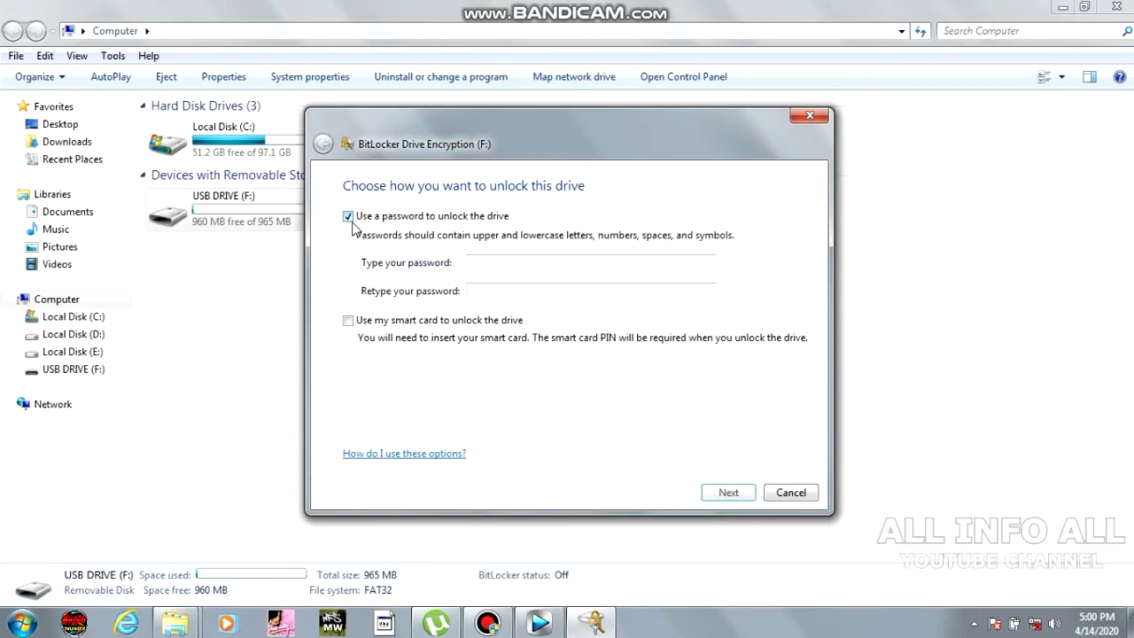
{"action": "left_click", "coordinate": [524, 266]}
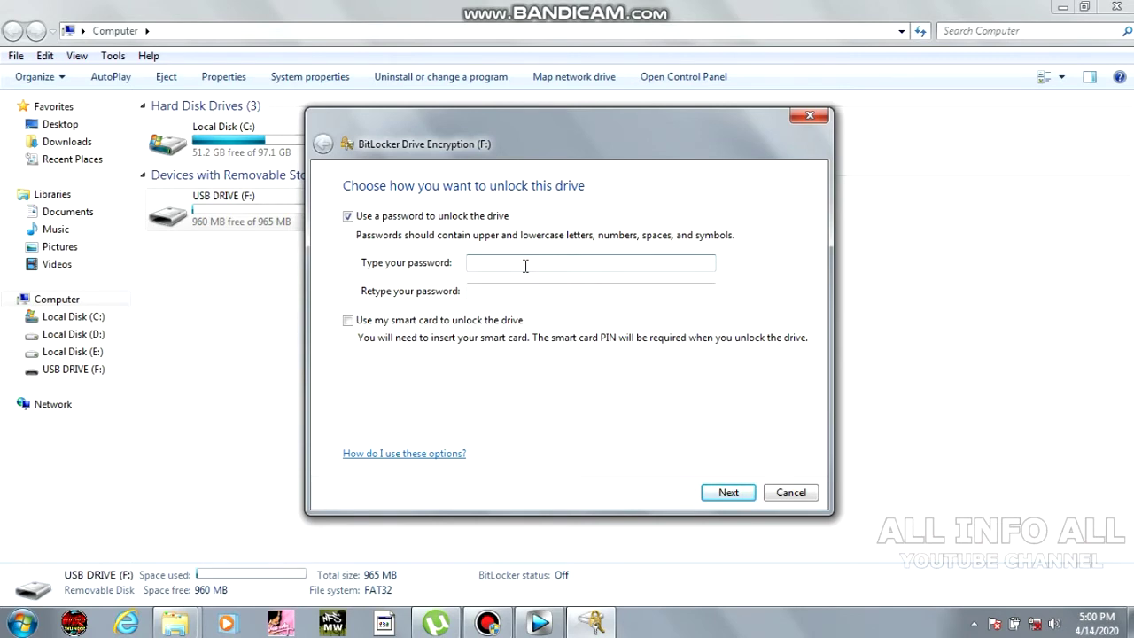
{"action": "type", "text": "12345678"}
{"action": "left_click", "coordinate": [500, 296]}
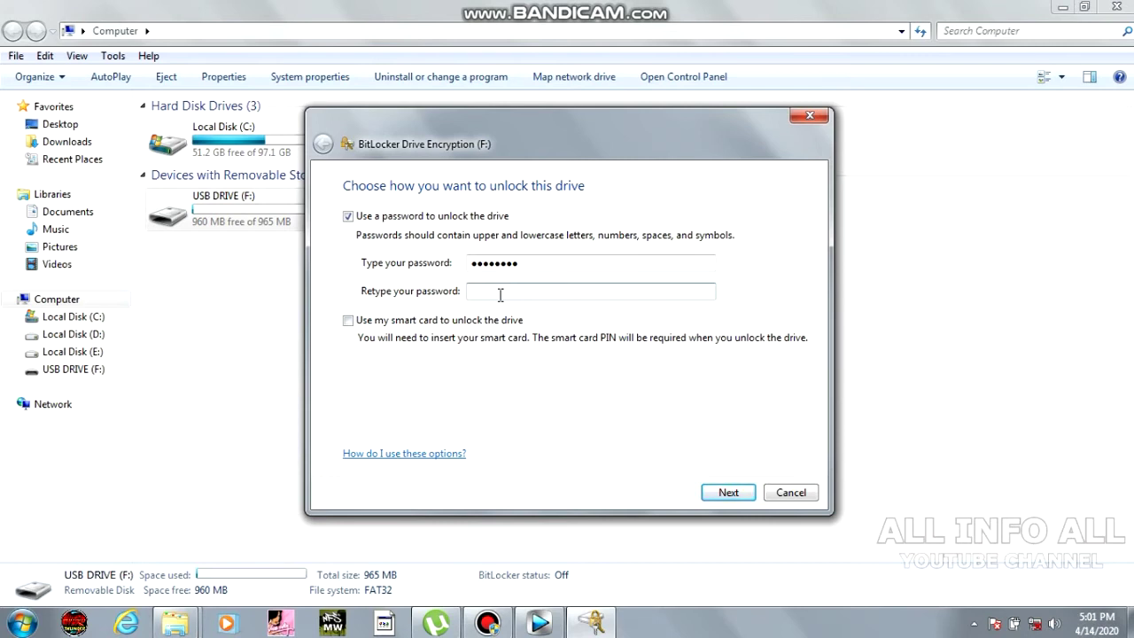
{"action": "type", "text": "••••••••"}
{"action": "left_click", "coordinate": [726, 495]}
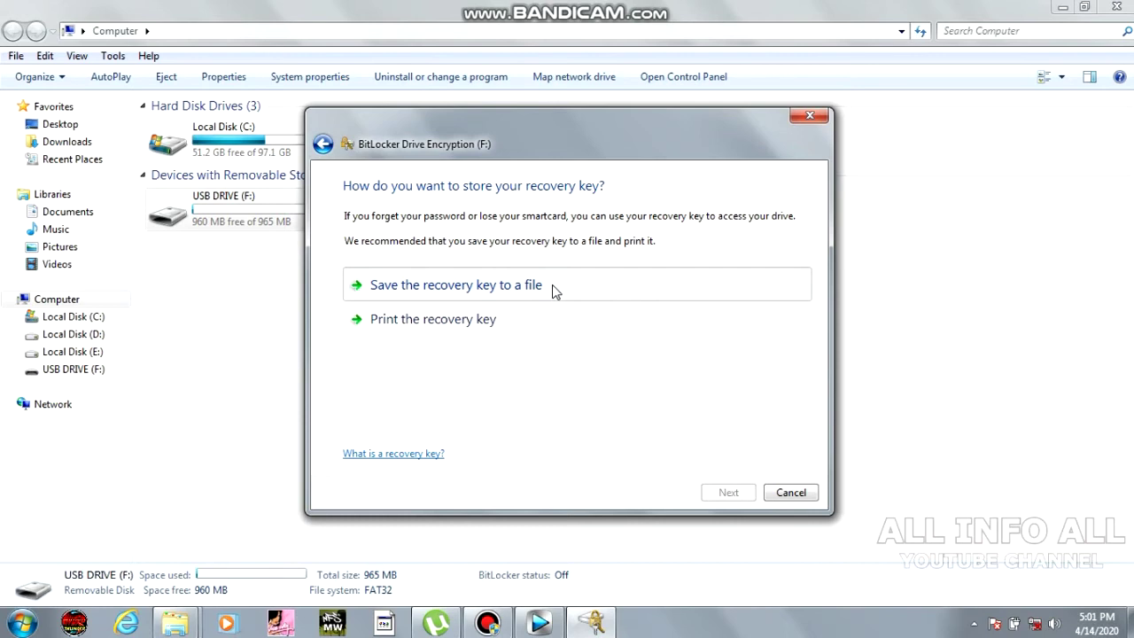
Save the recovery key to Documents as a text file named 'pendrive security key'.
{"action": "left_click", "coordinate": [552, 284]}
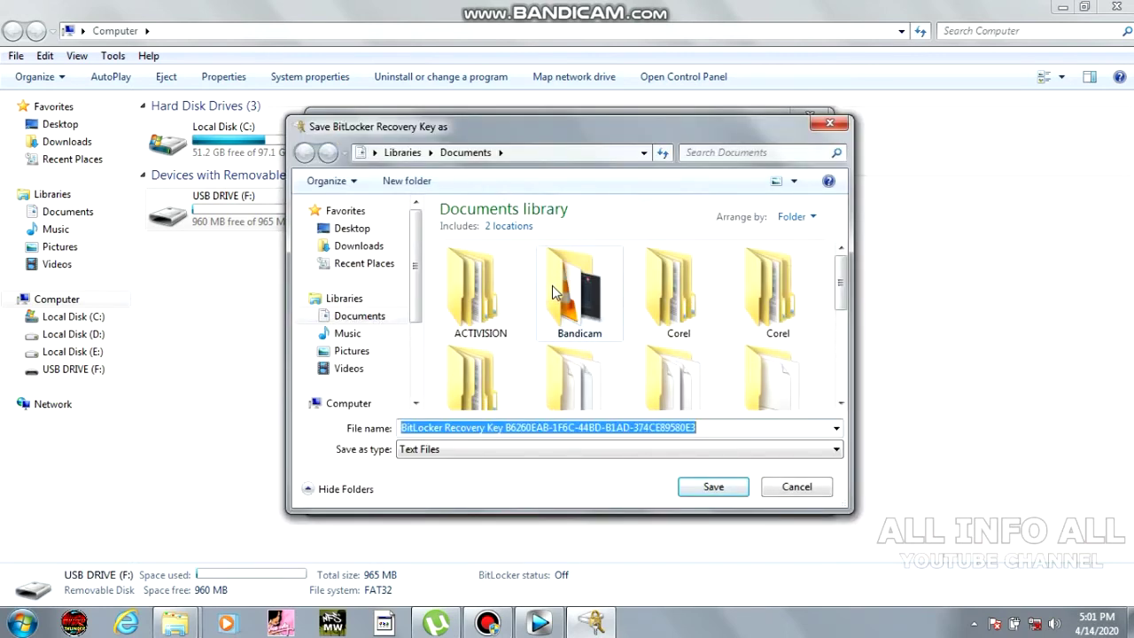
{"action": "left_click", "coordinate": [371, 323]}
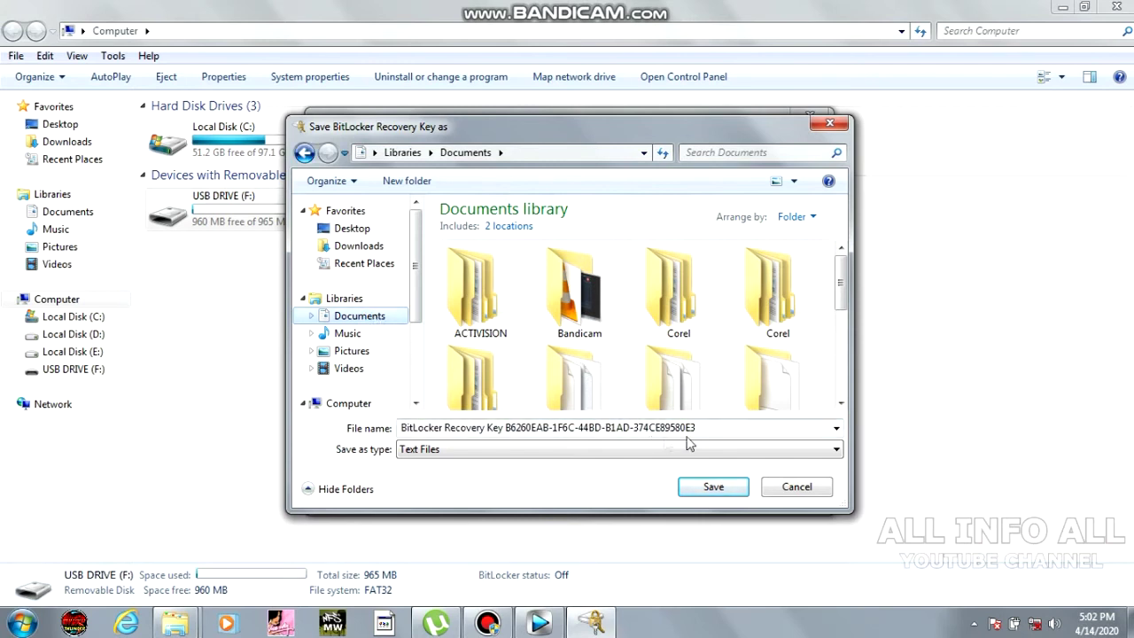
{"action": "left_click", "coordinate": [728, 427]}
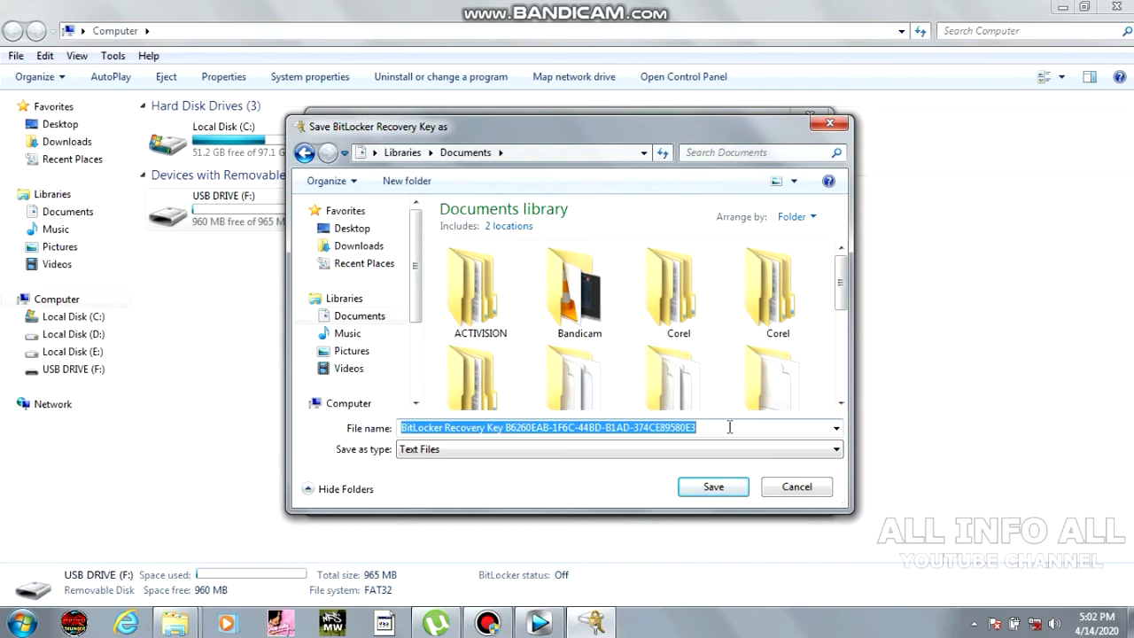
{"action": "type", "text": "pe"}
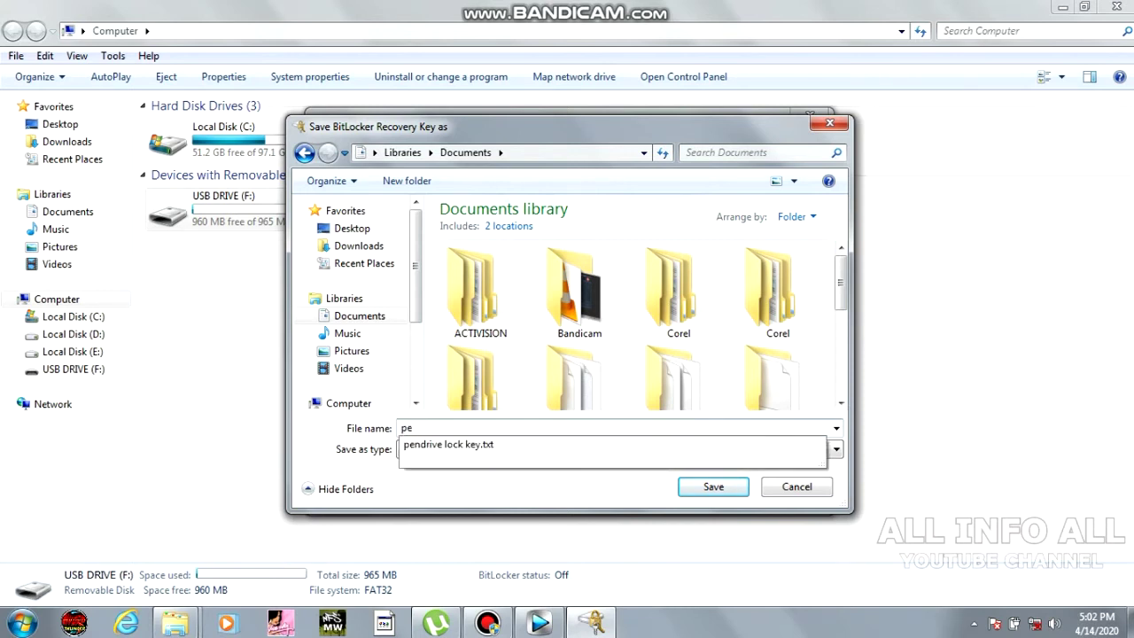
{"action": "type", "text": "ndrive secu"}
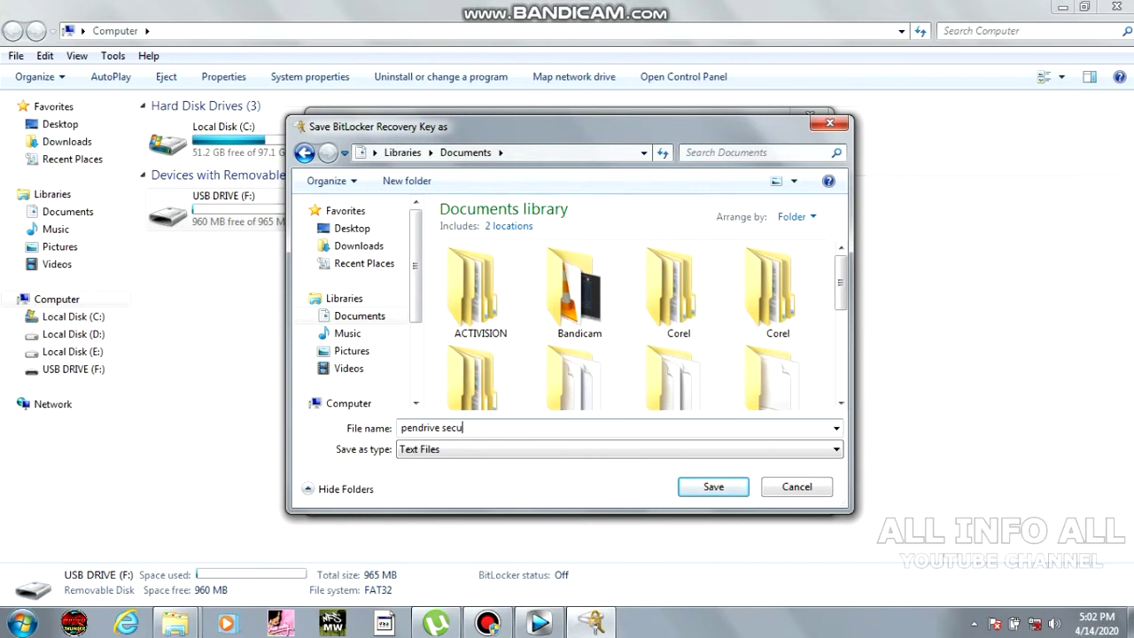
{"action": "type", "text": "rity key"}
{"action": "left_click", "coordinate": [734, 492]}
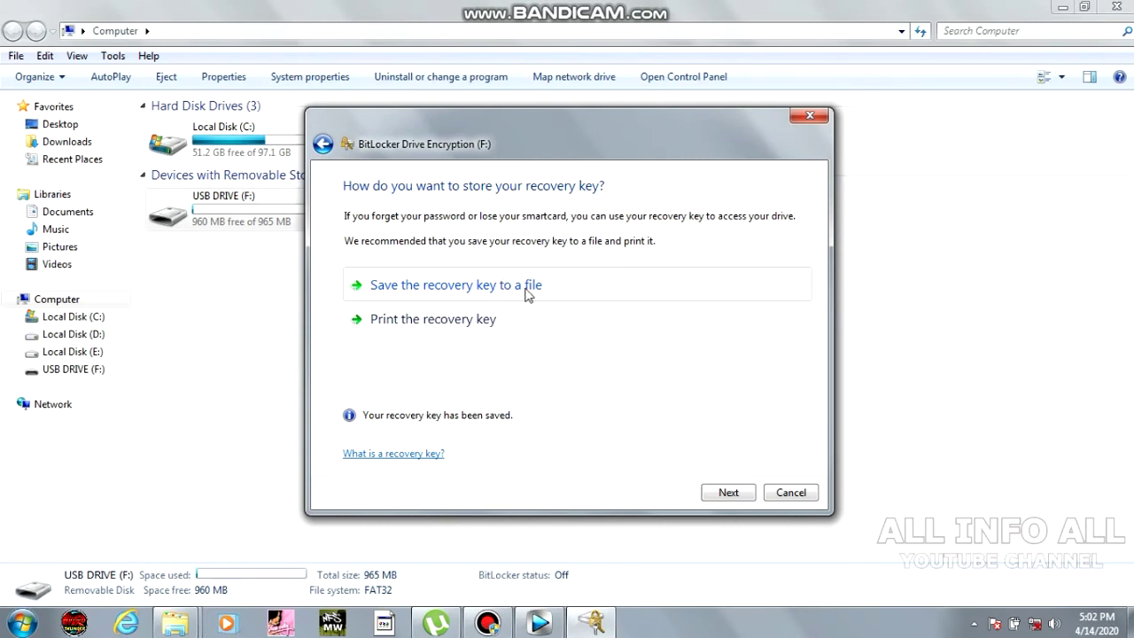
Start encrypting drive F: and close the 'Encryption of F: is complete' message.
{"action": "left_click", "coordinate": [728, 493]}
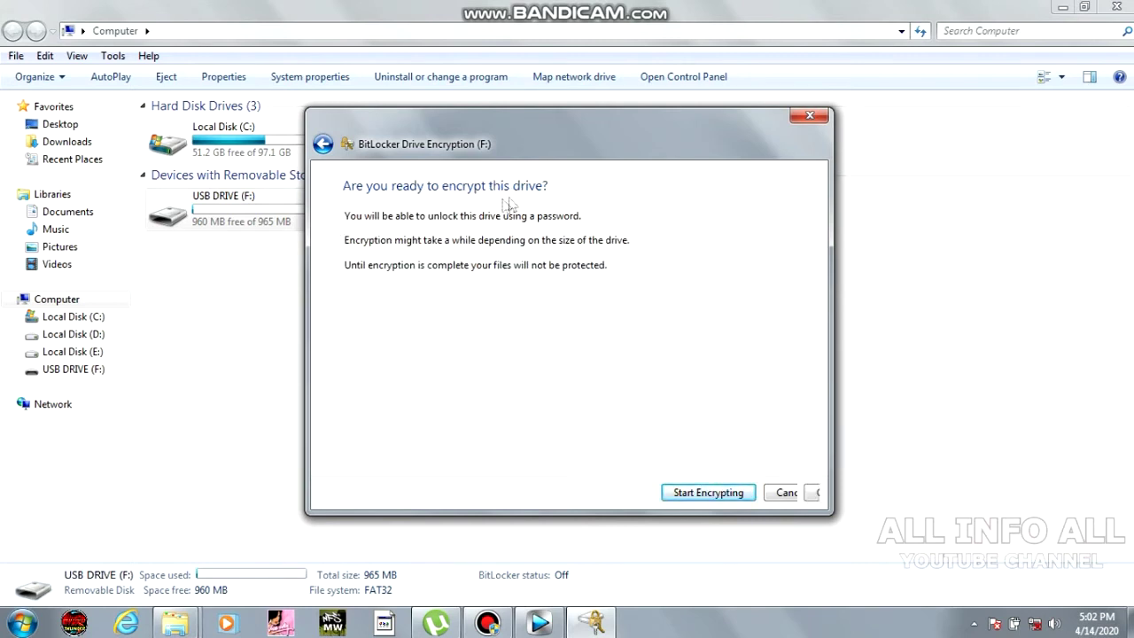
{"action": "left_click", "coordinate": [705, 495]}
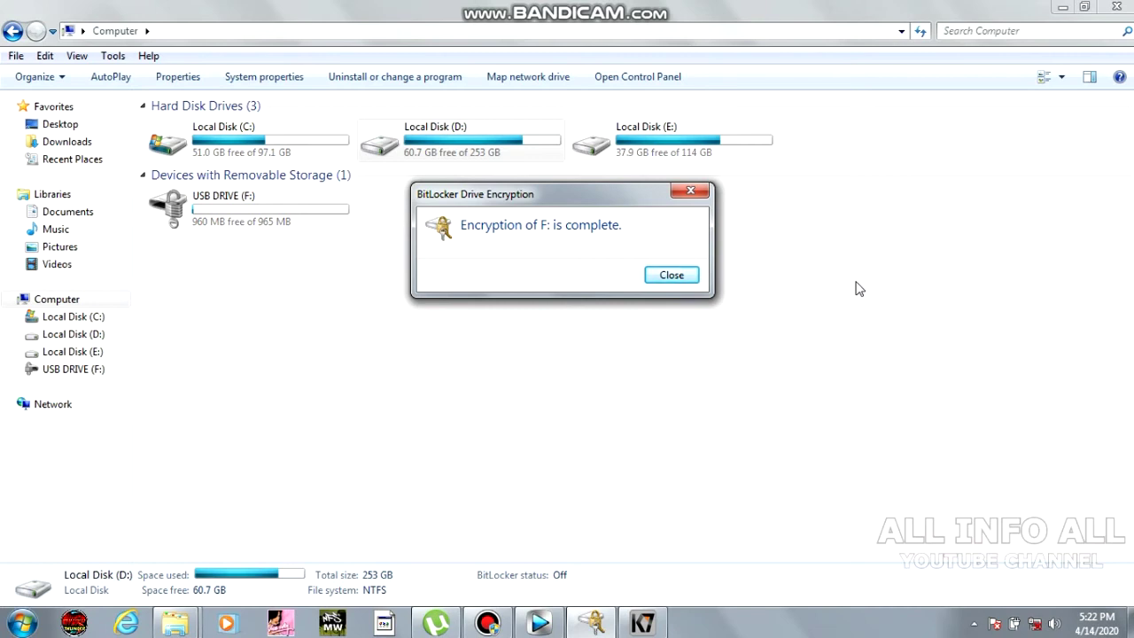
{"action": "left_click", "coordinate": [680, 275]}
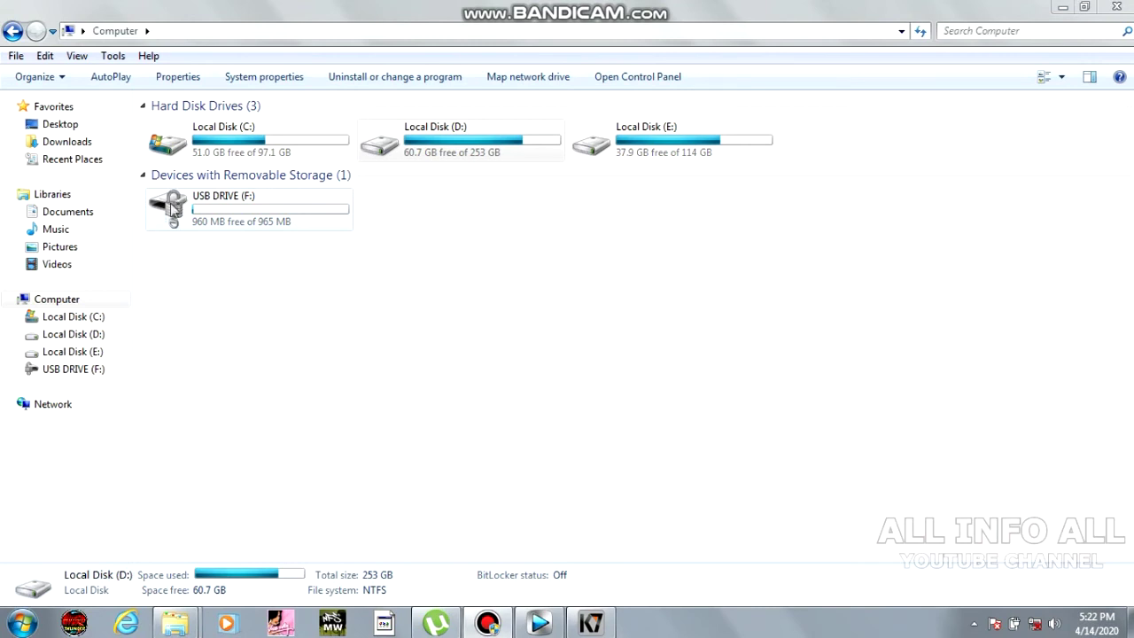
Eject the encrypted USB drive F: before reconnecting it.
{"action": "right_click", "coordinate": [180, 211]}
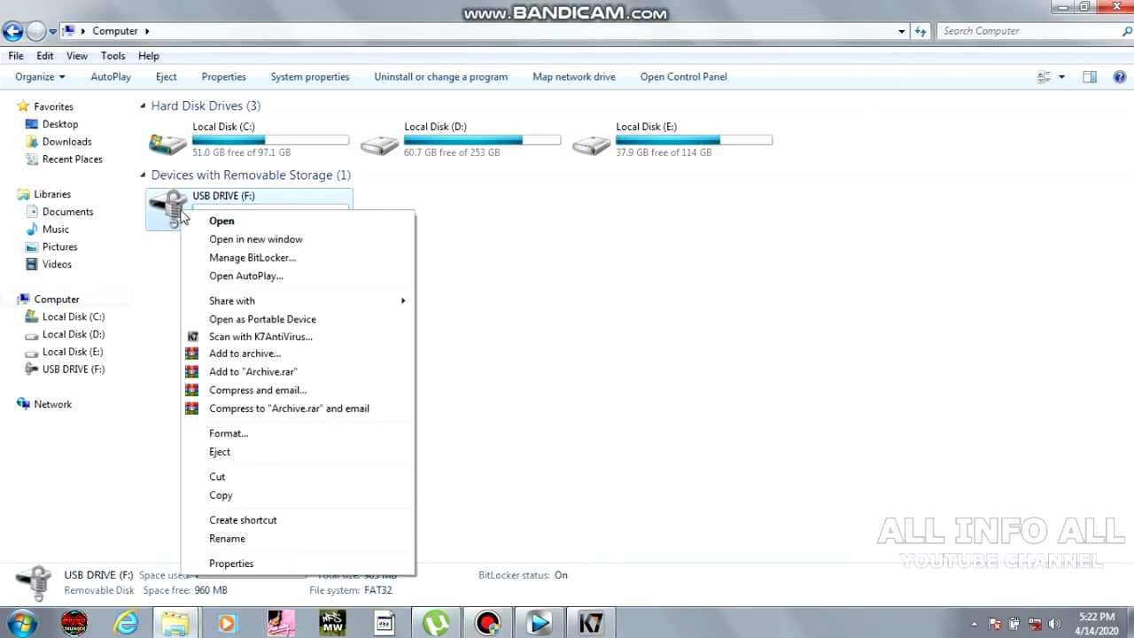
{"action": "left_click", "coordinate": [220, 452]}
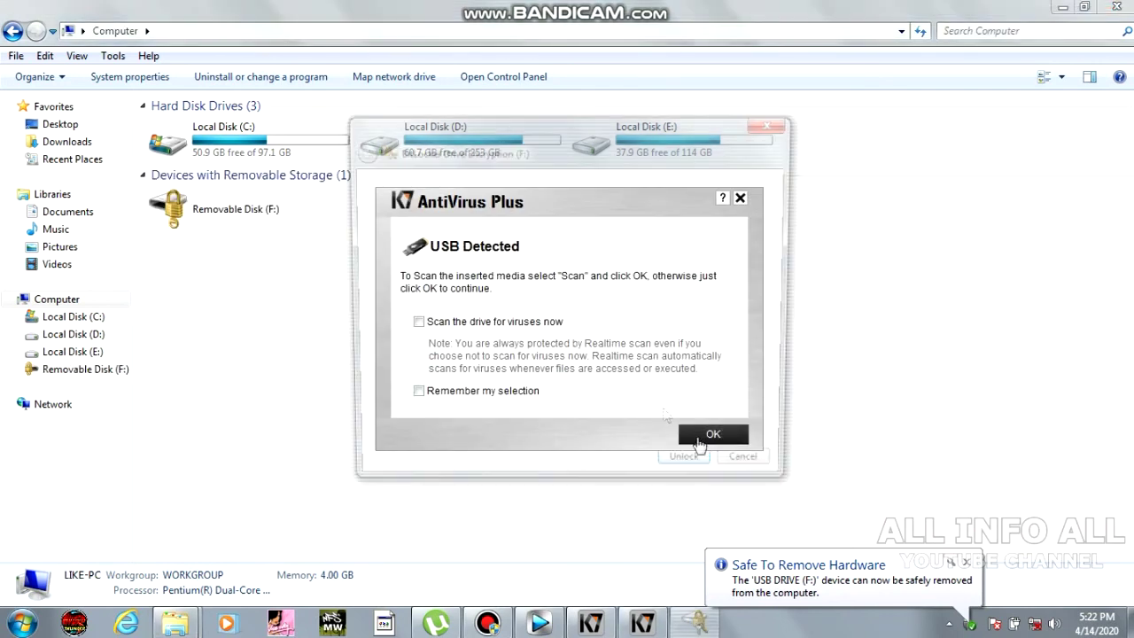
Dismiss the K7 USB Detected prompt and unlock drive F: with the drive password.
{"action": "left_click", "coordinate": [711, 436]}
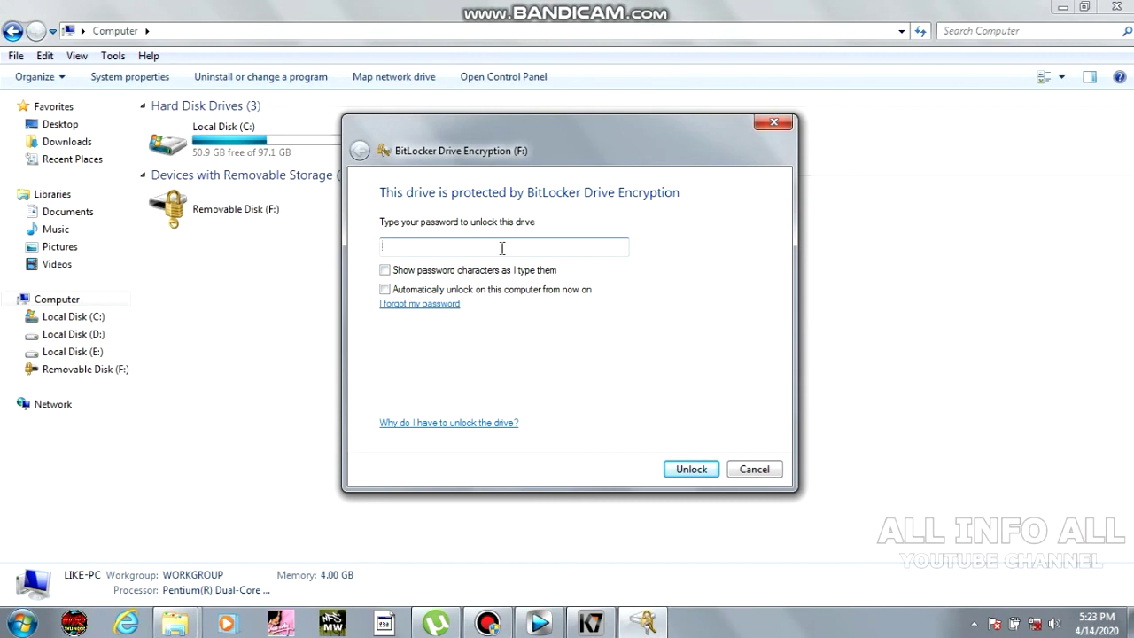
{"action": "type", "text": "••••••••"}
{"action": "left_click", "coordinate": [691, 469]}
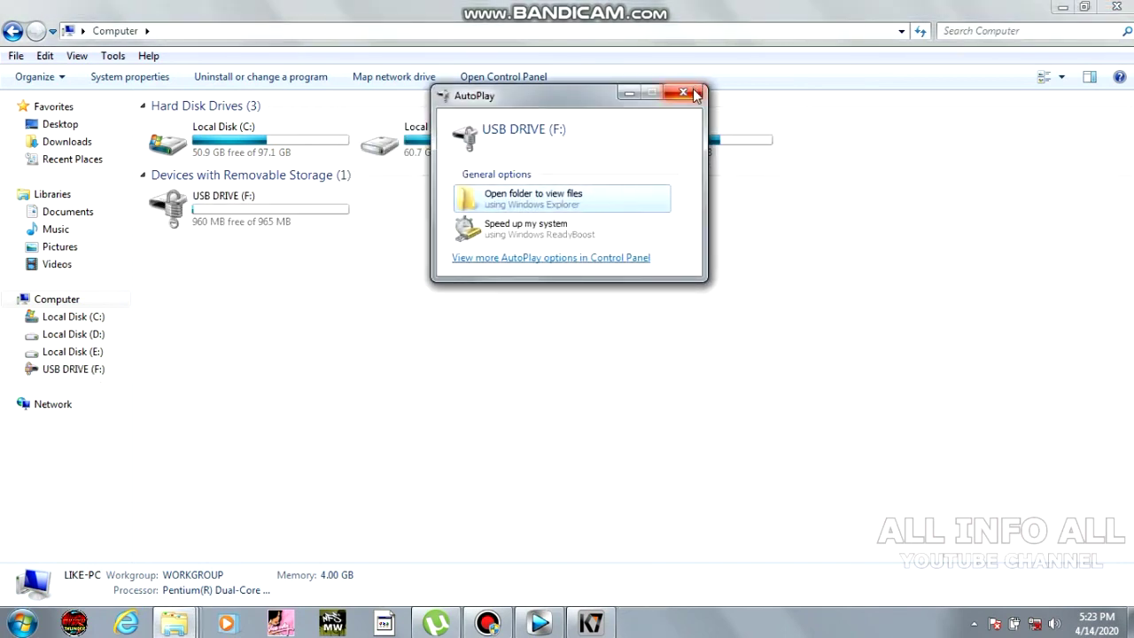
Close AutoPlay, confirm USB DRIVE (F:) is empty, and return to the Computer folder.
{"action": "left_click", "coordinate": [686, 93]}
{"action": "double_click", "coordinate": [266, 217]}
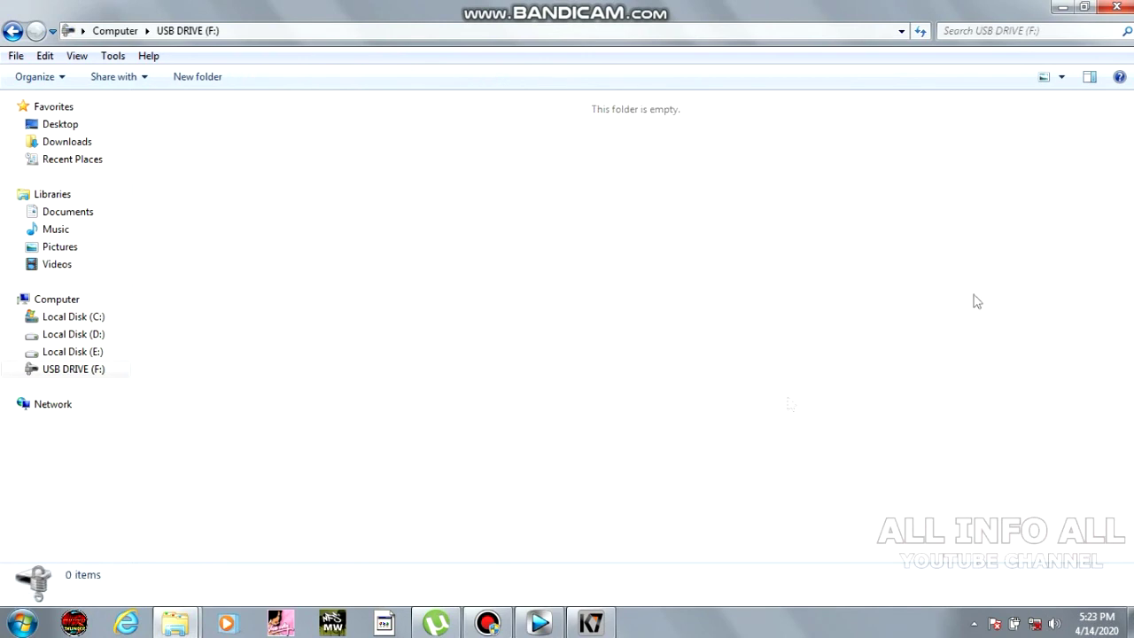
{"action": "left_click", "coordinate": [10, 32]}
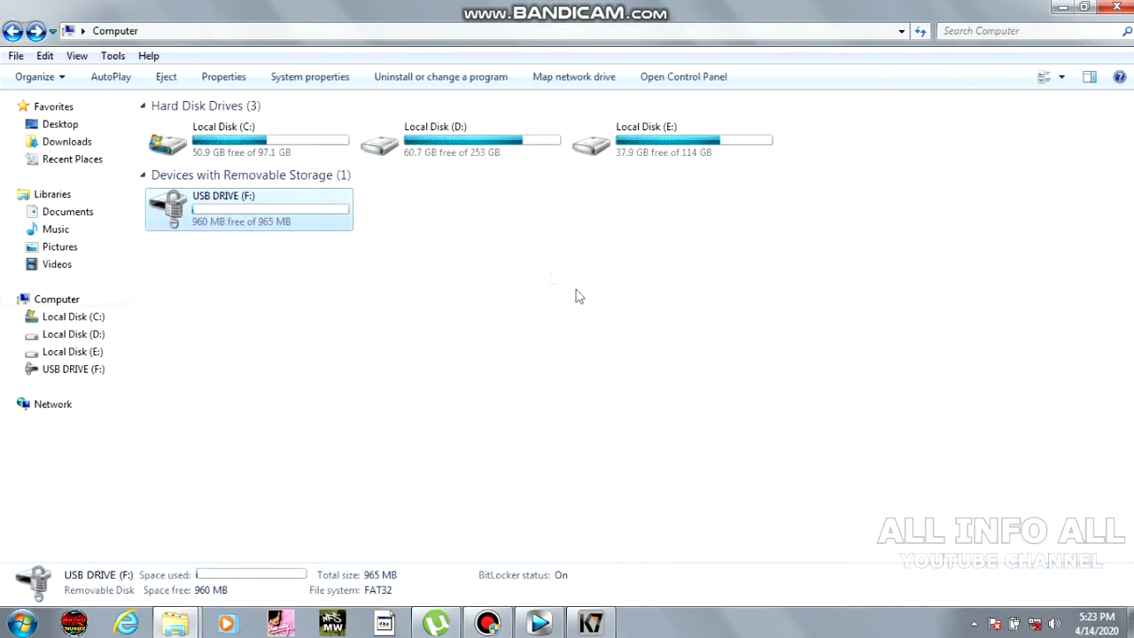
{"action": "double_click", "coordinate": [257, 199]}
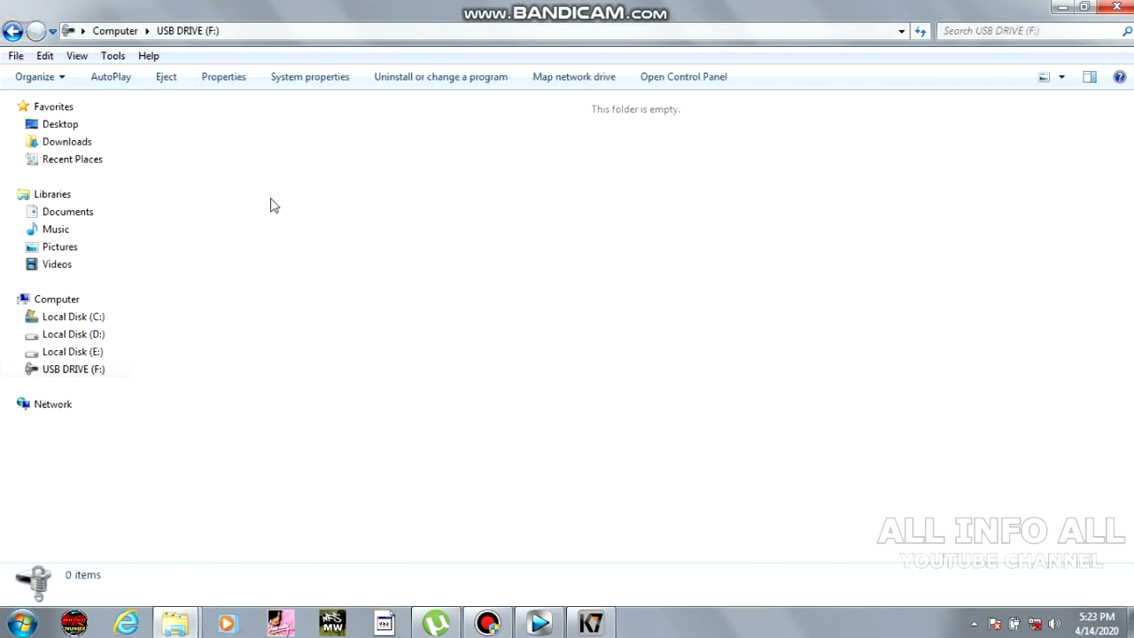
{"action": "right_click", "coordinate": [456, 175]}
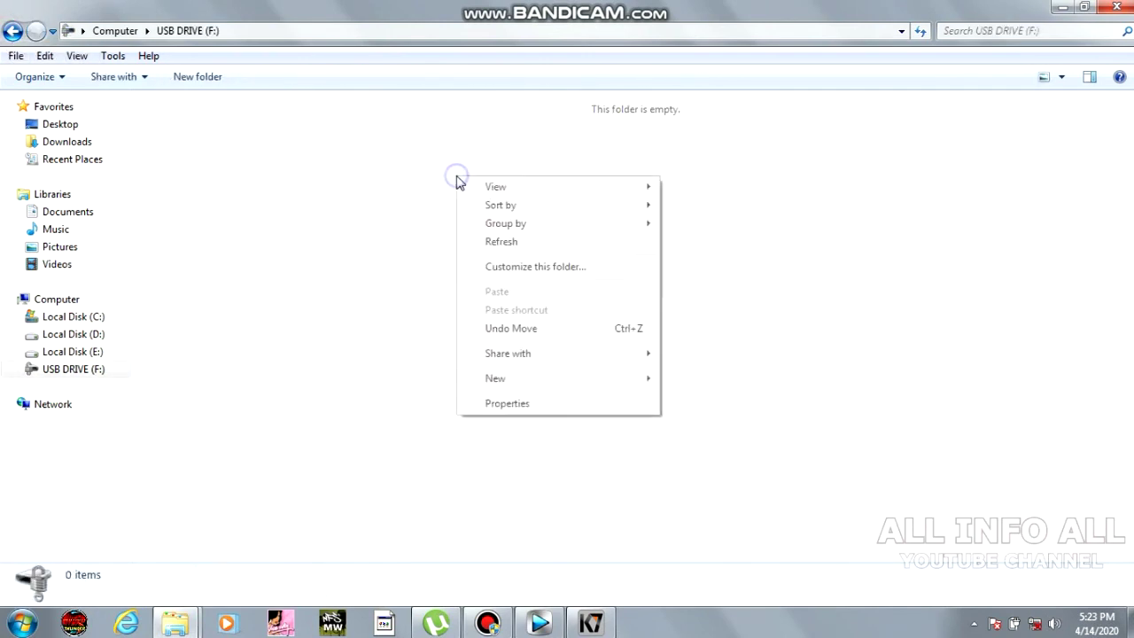
{"action": "left_click", "coordinate": [311, 237]}
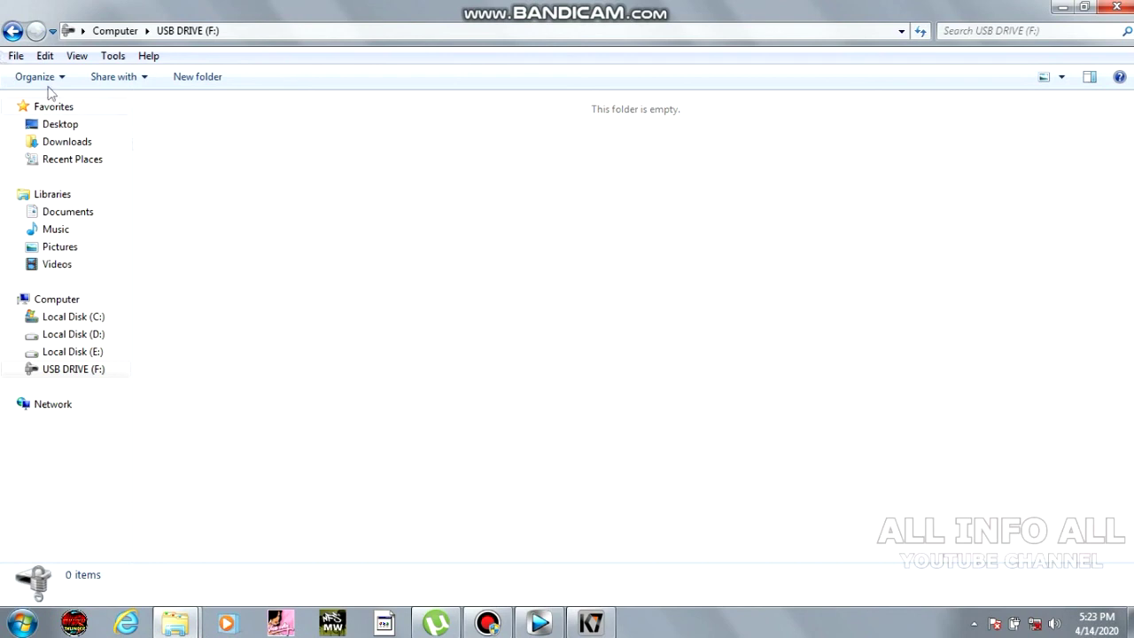
{"action": "left_click", "coordinate": [11, 32]}
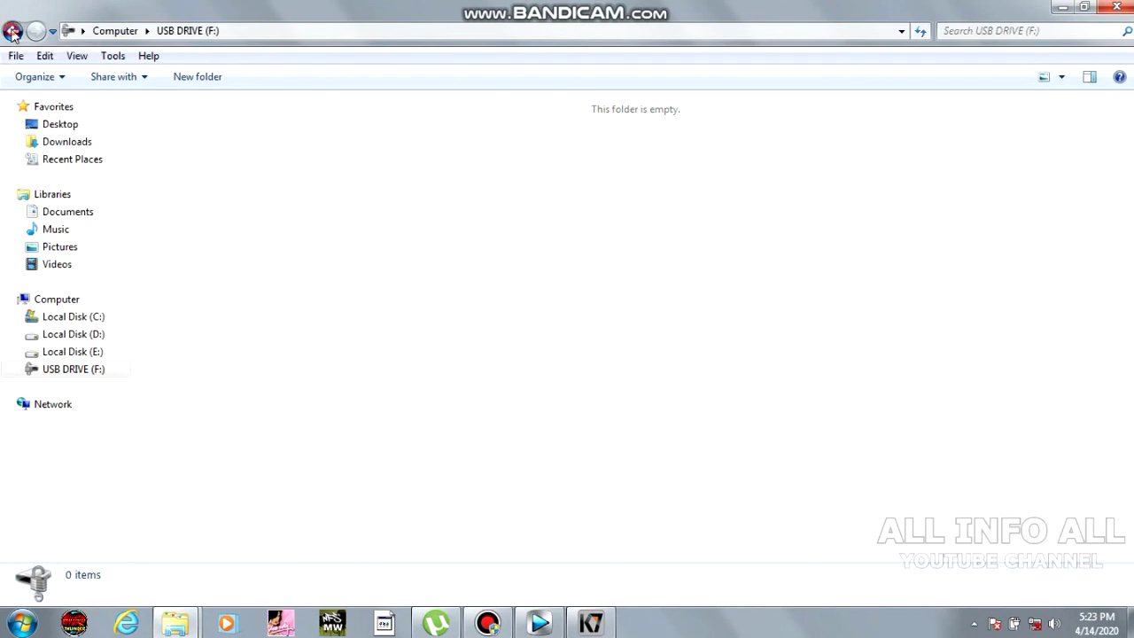
{"action": "left_click", "coordinate": [531, 282]}
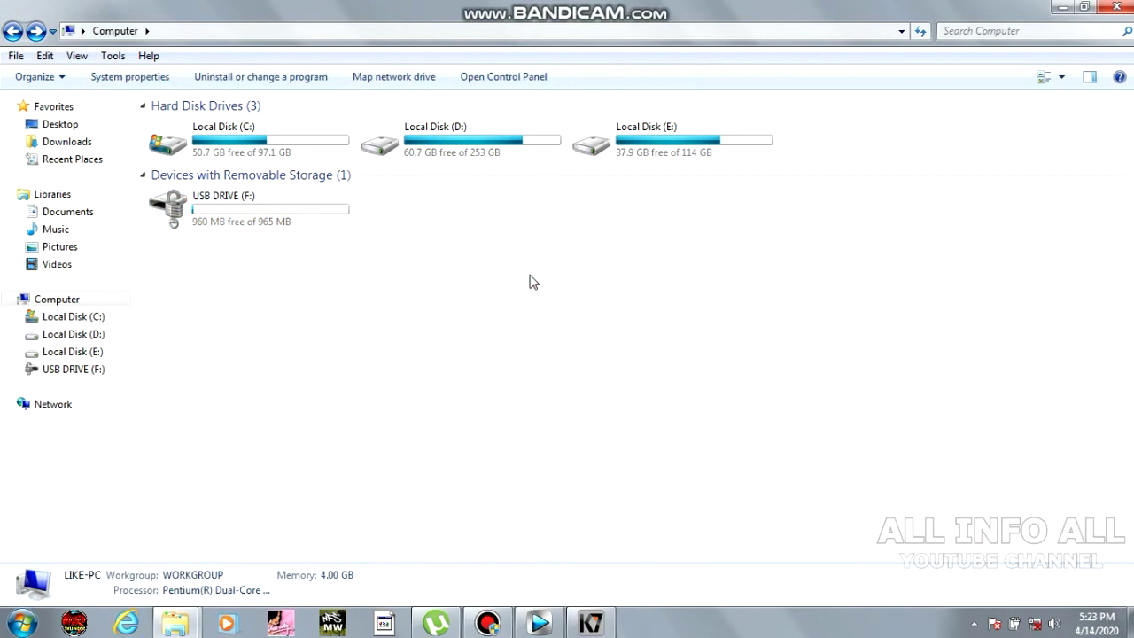